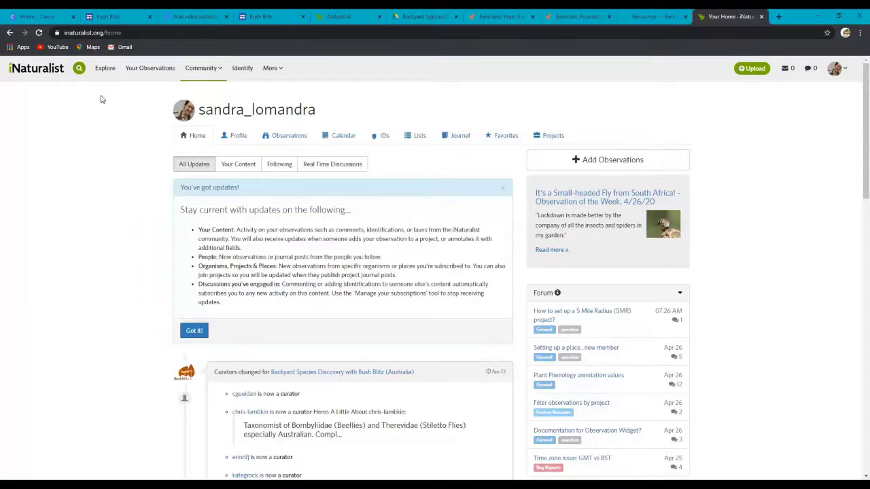
# - Search the community projects for "backyard species discovery" and open the Backyard Species Discovery with Bush Blitz (Australia) project
pyautogui.moveTo(200, 72)
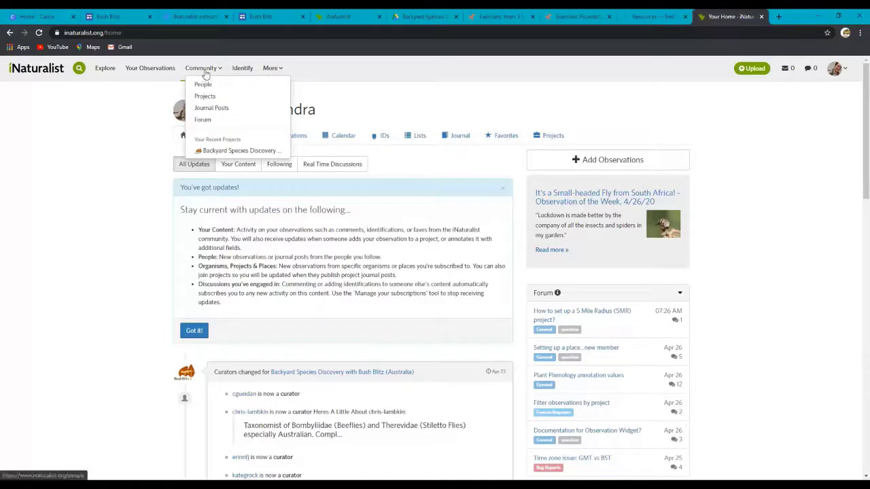
pyautogui.click(211, 98)
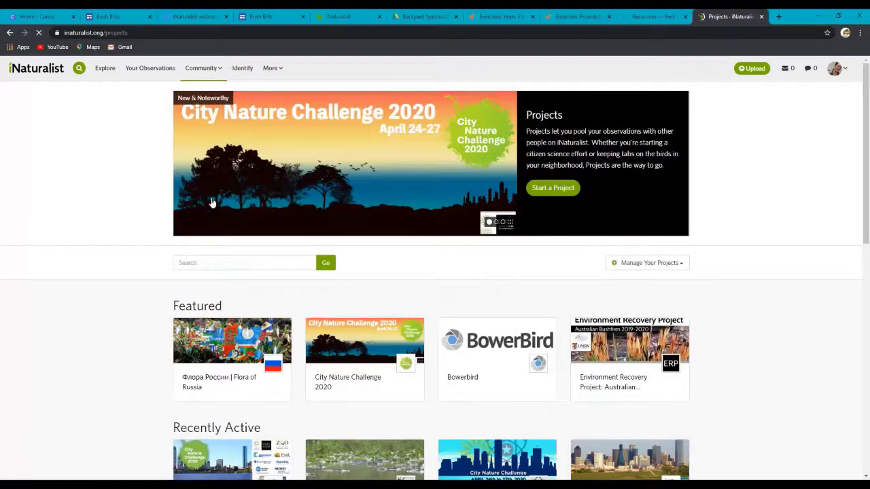
pyautogui.click(211, 262)
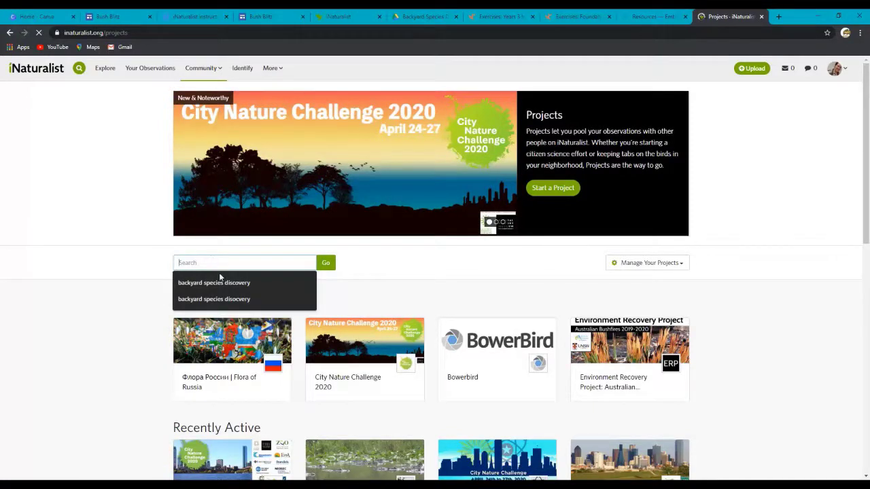
pyautogui.click(219, 280)
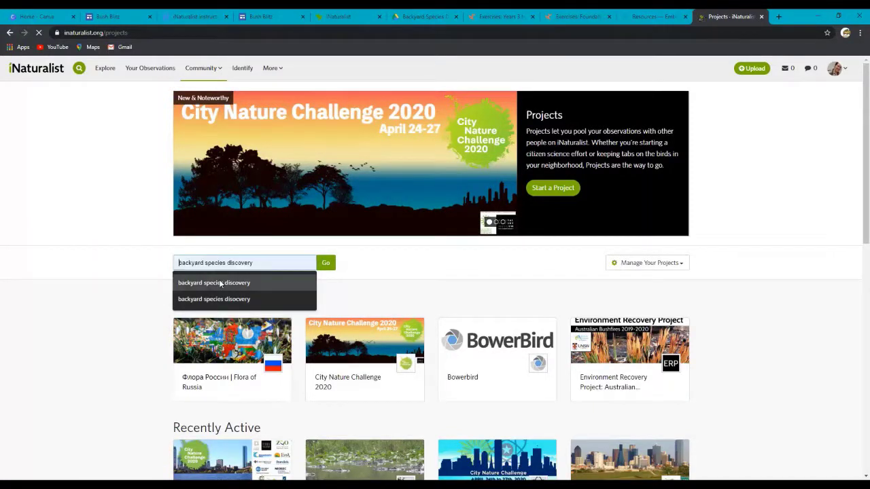
pyautogui.click(320, 264)
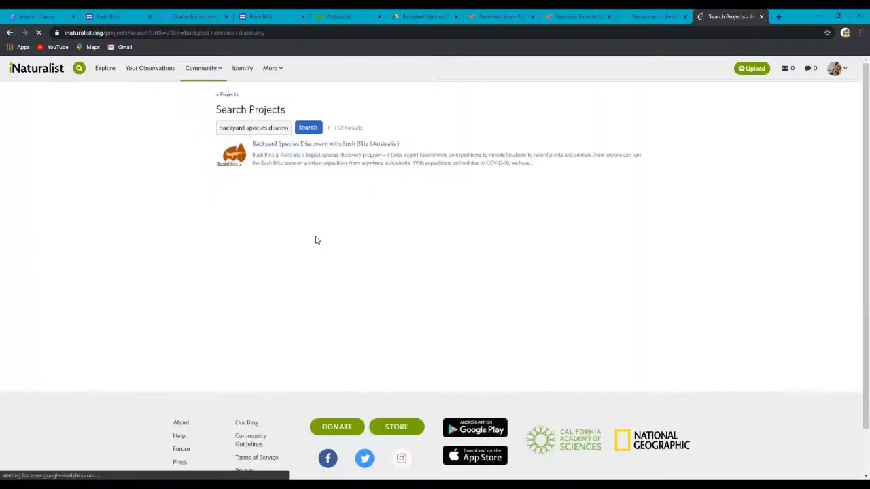
pyautogui.click(285, 149)
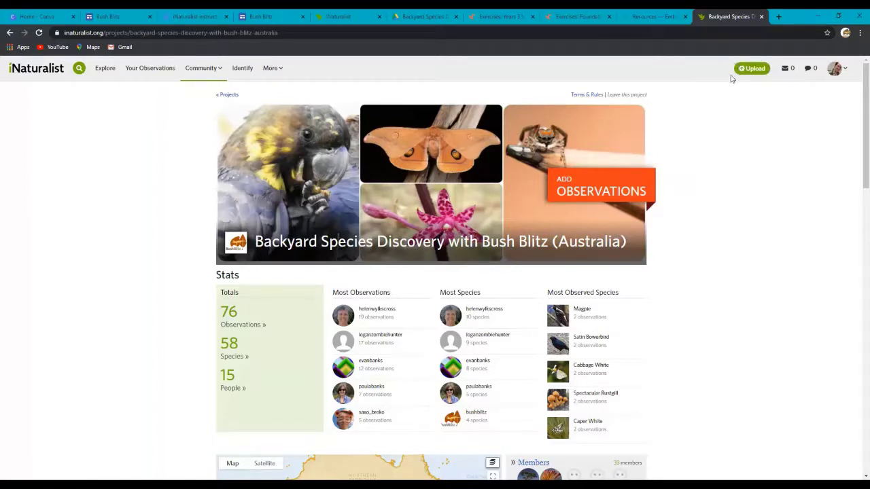
# - Go to the account's own observations list and start a new upload with the photos Mushroom_1_a, Mushroom_1_b and Mushroom_1_c
pyautogui.click(48, 73)
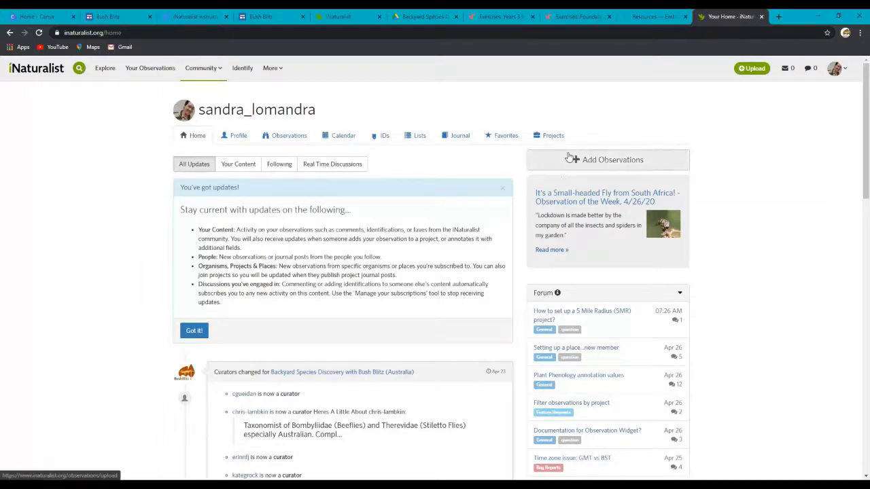
pyautogui.click(295, 138)
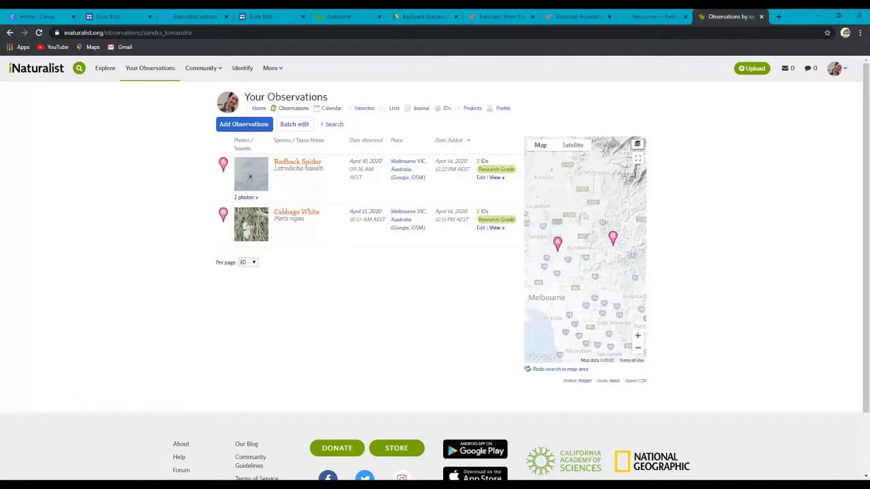
pyautogui.click(759, 70)
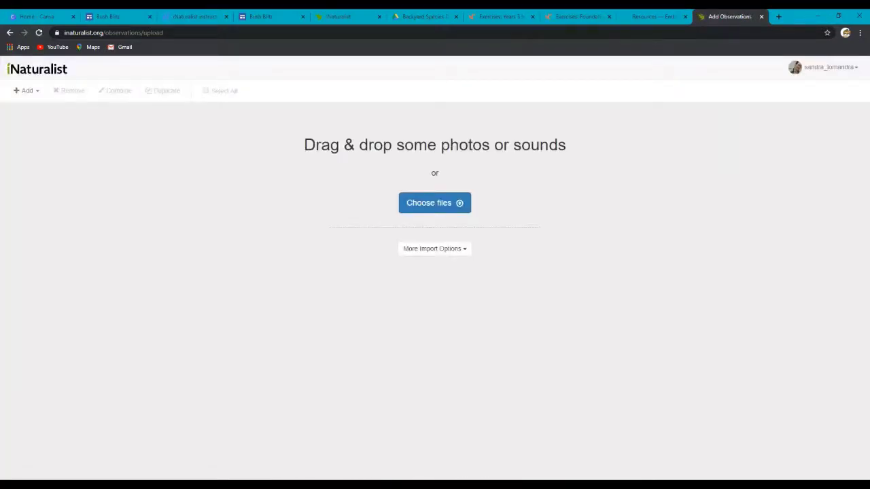
pyautogui.click(451, 212)
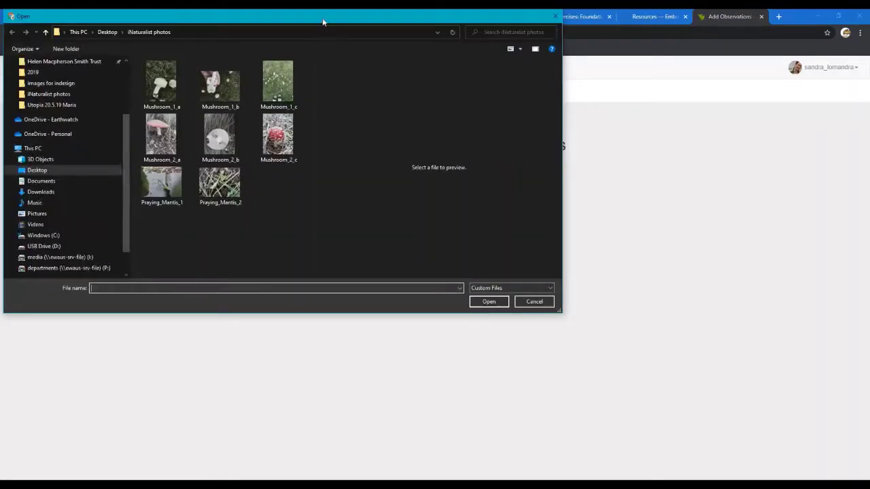
pyautogui.moveTo(325, 20); pyautogui.dragTo(411, 89)
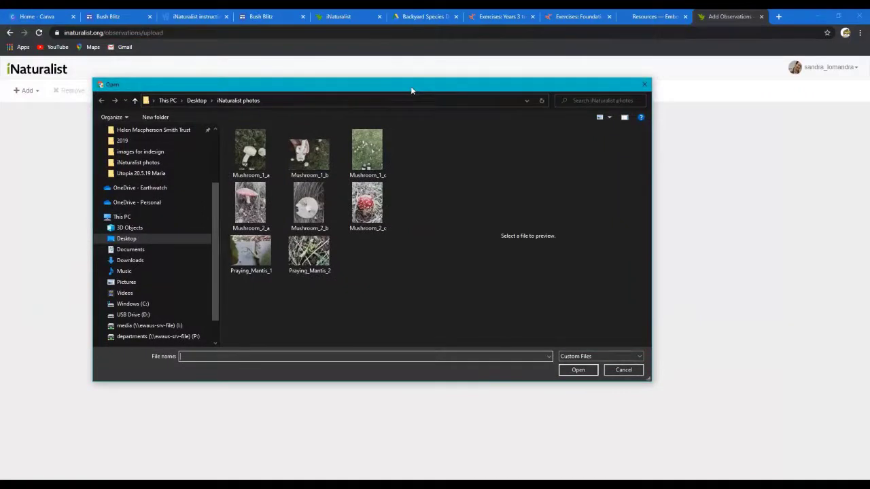
pyautogui.click(246, 157)
pyautogui.keyDown('ctrl'); pyautogui.click(309, 156); pyautogui.keyUp('ctrl')
pyautogui.keyDown('ctrl'); pyautogui.click(375, 163); pyautogui.keyUp('ctrl')
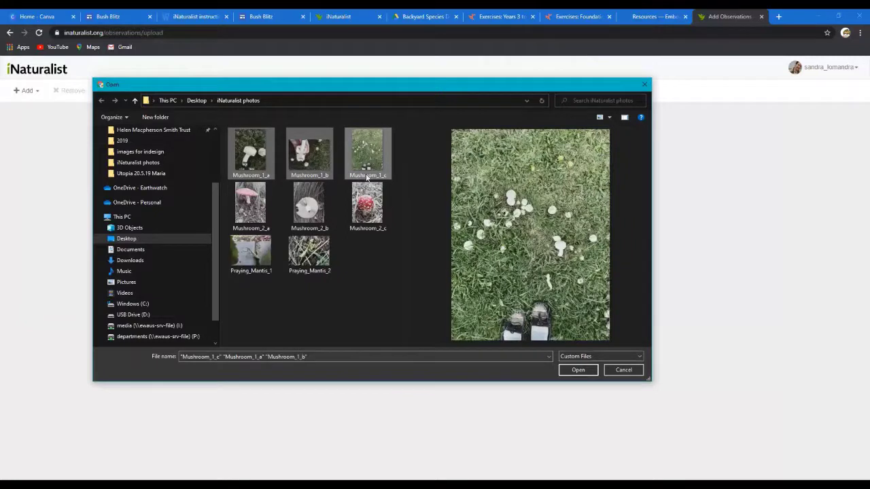
pyautogui.click(577, 370)
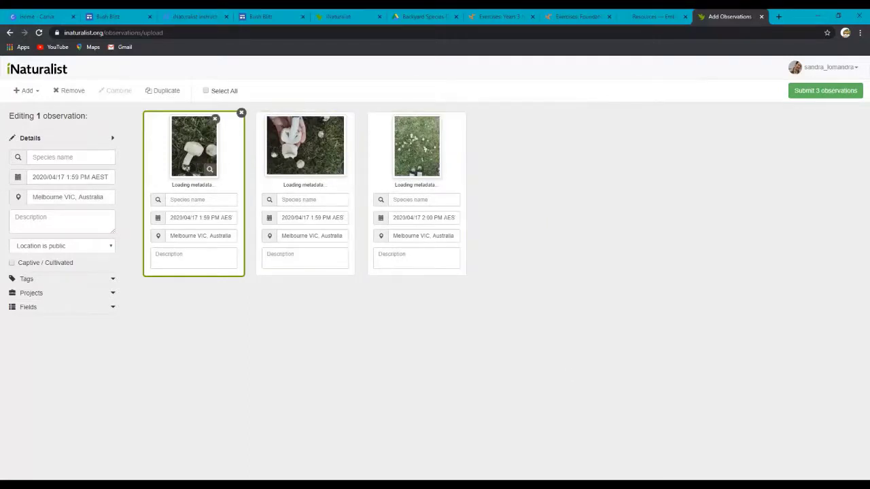
# - Combine the three mushroom photos into one observation and identify it as Fungi Including Lichens
pyautogui.moveTo(306, 145); pyautogui.dragTo(198, 155)
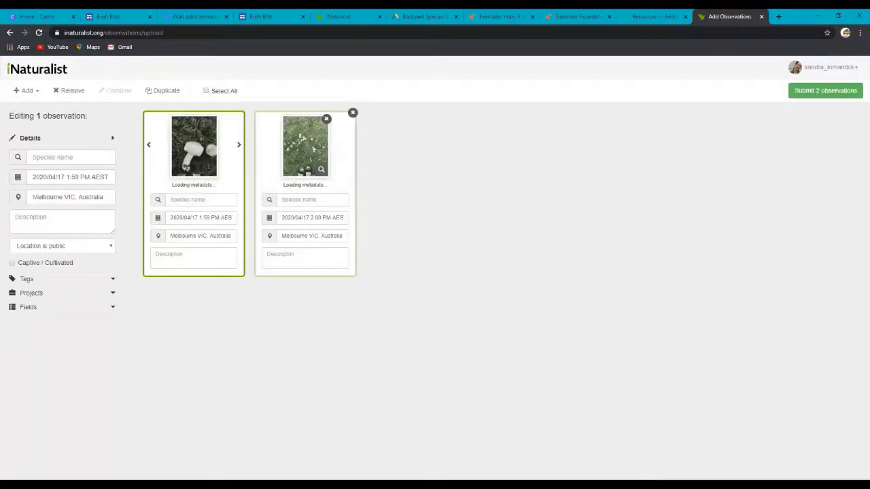
pyautogui.moveTo(305, 145); pyautogui.dragTo(197, 155)
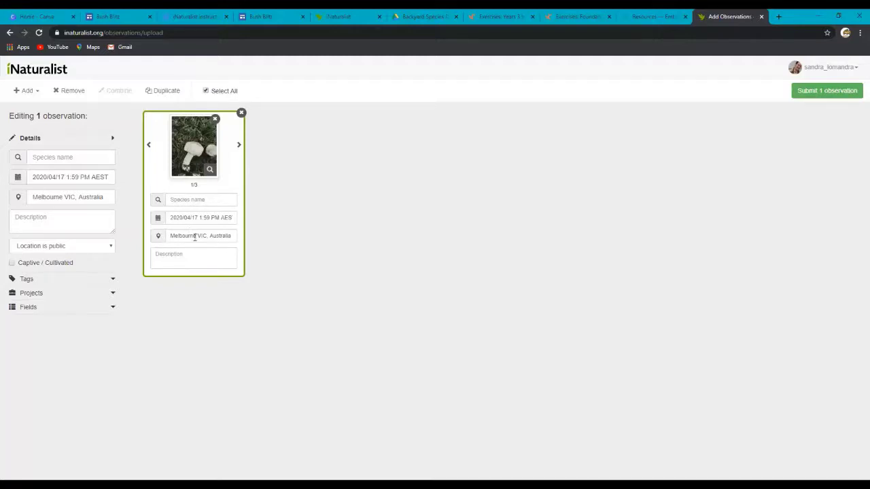
pyautogui.click(194, 200)
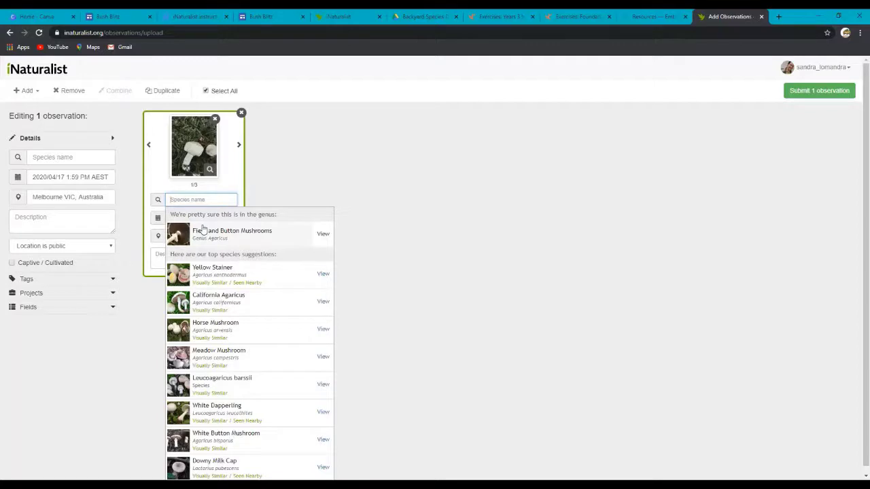
pyautogui.write('fungi')
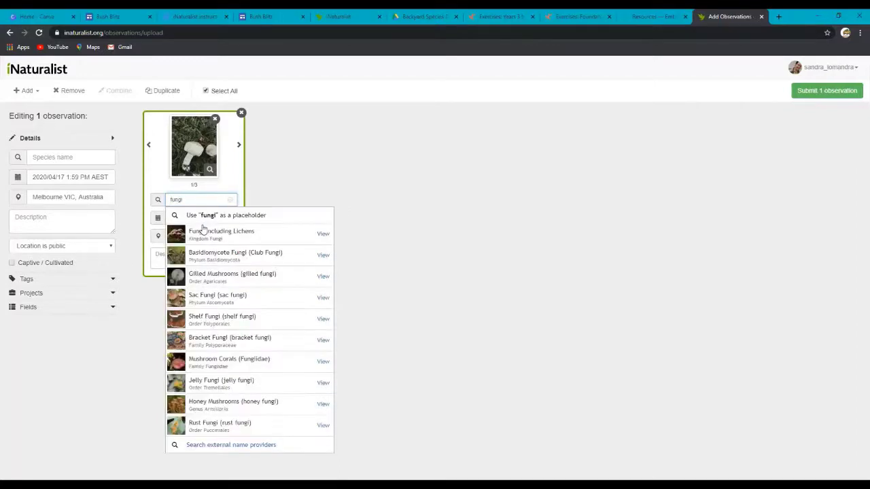
pyautogui.click(204, 232)
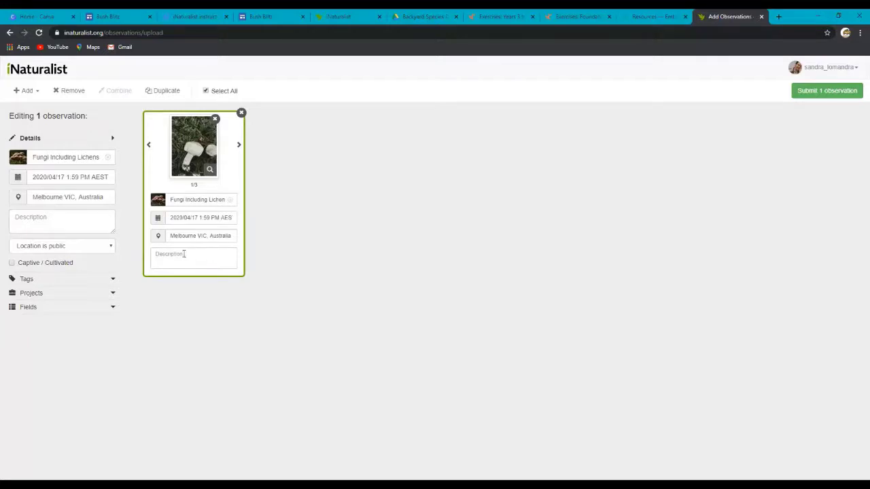
# - Look through the observation's photos up to the third one and check its description field
pyautogui.click(178, 254)
pyautogui.click(238, 144)
pyautogui.click(238, 145)
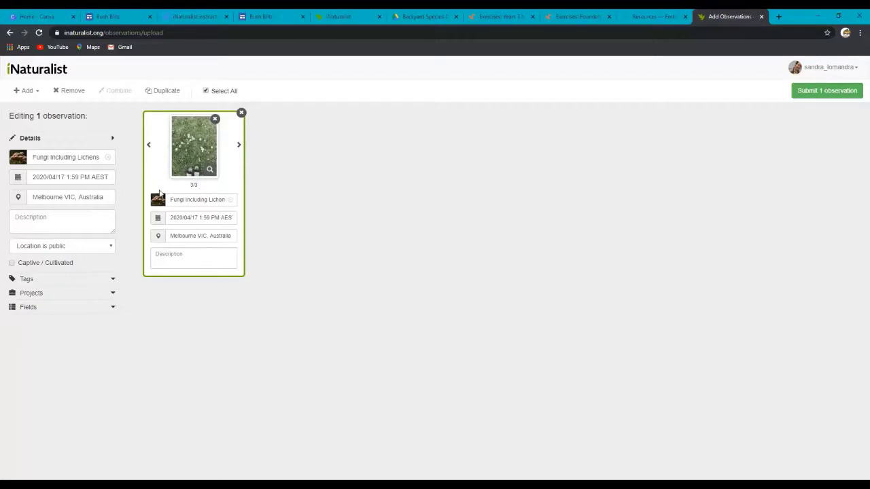
pyautogui.click(165, 259)
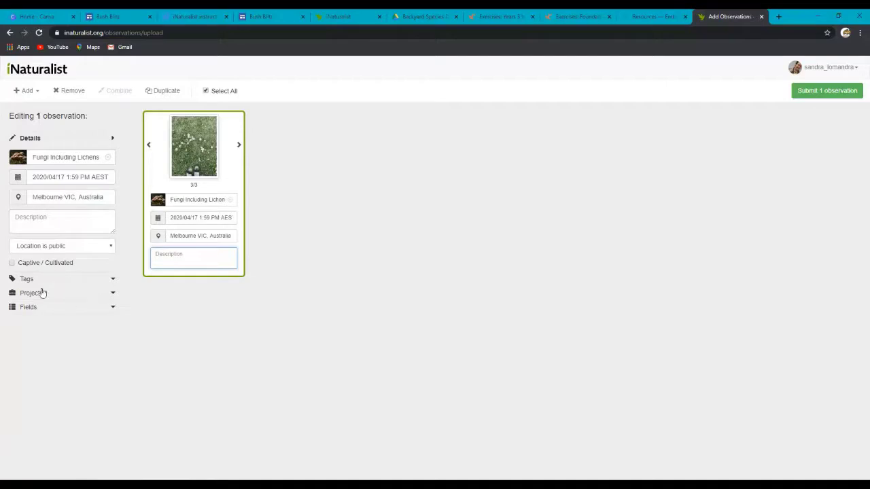
# - Add the observation to the Backyard Species Discovery with Bush Blitz (Australia) project
pyautogui.click(78, 294)
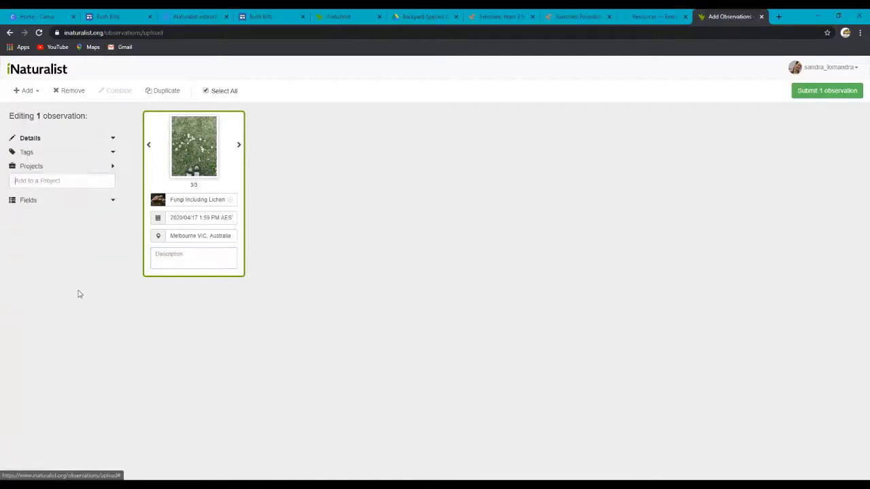
pyautogui.click(40, 181)
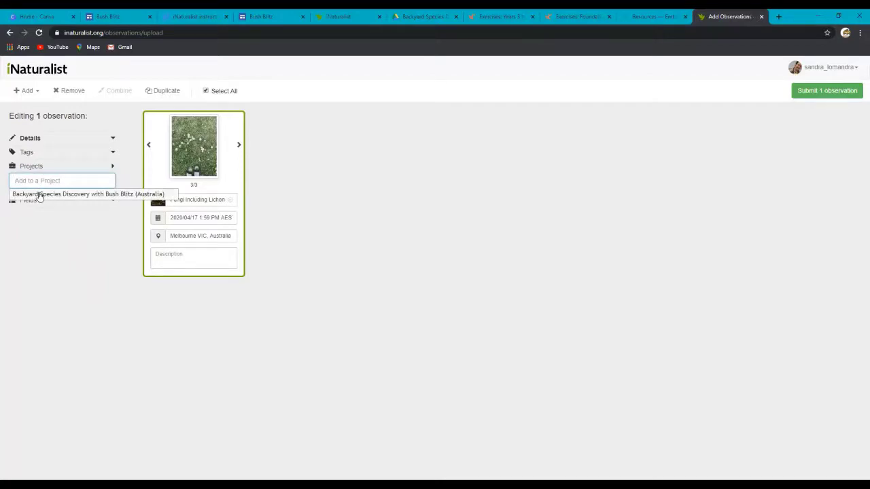
pyautogui.click(38, 196)
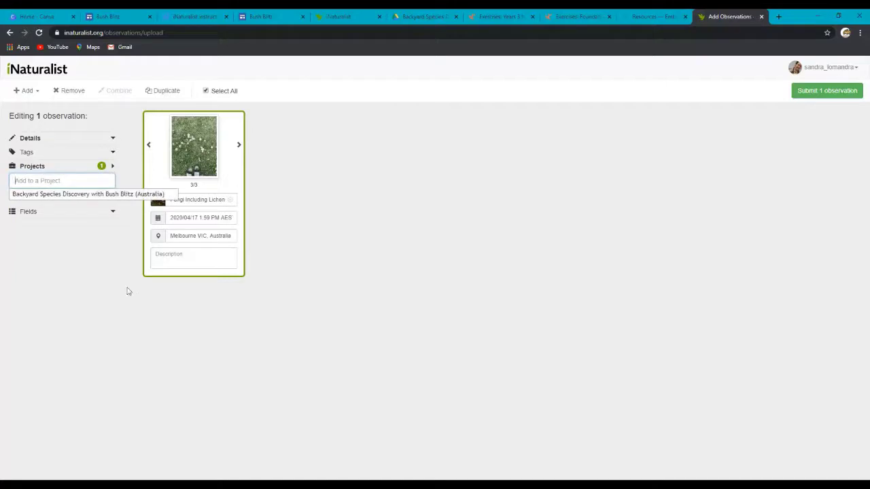
# - Try tagging the observation with a first name, and remove that tag again
pyautogui.click(106, 157)
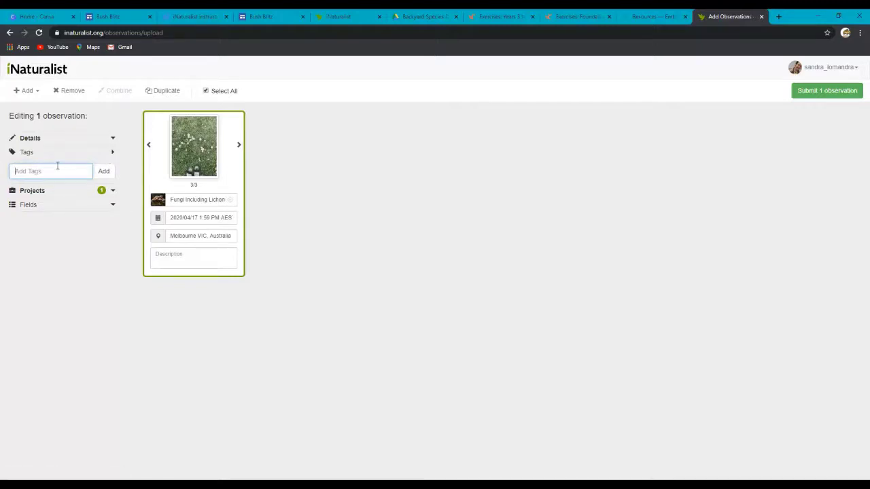
pyautogui.write('Sandra')
pyautogui.click(108, 174)
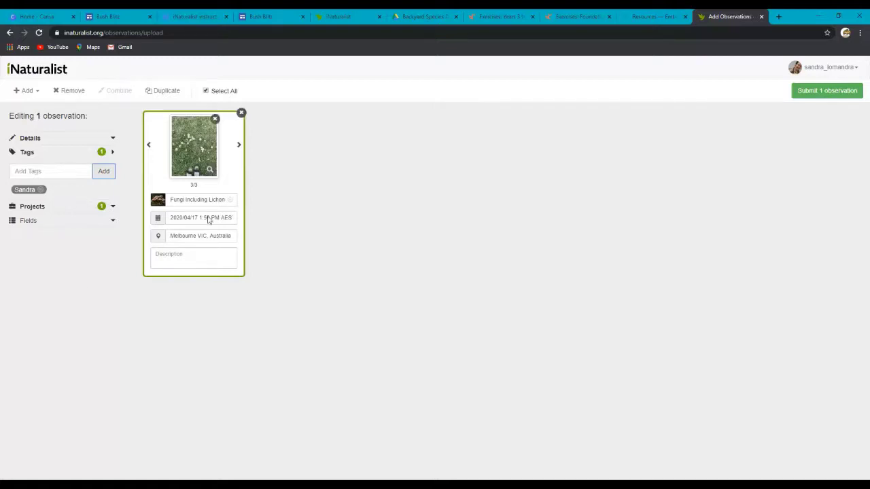
pyautogui.click(41, 190)
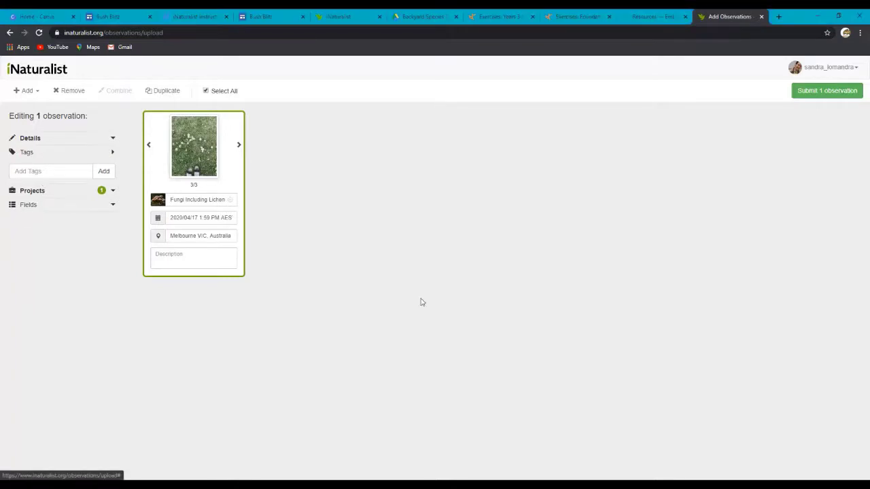
# - Submit the fungi observation
pyautogui.click(806, 96)
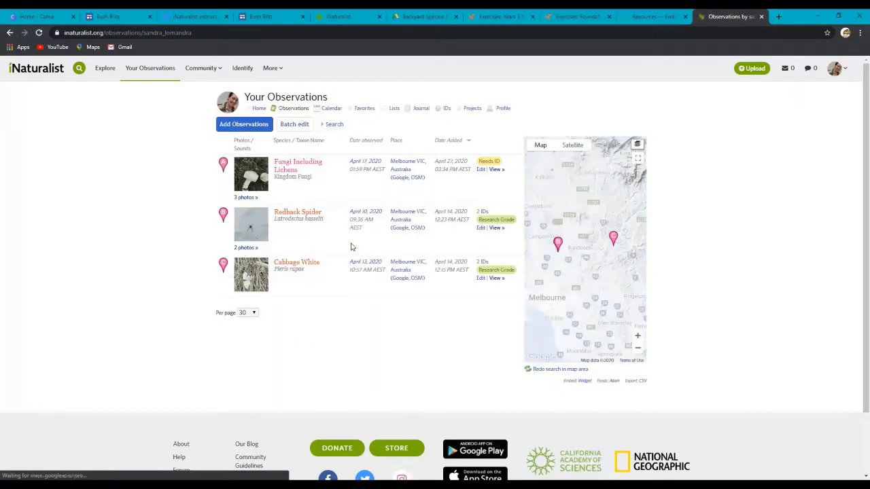
# - Open the Backyard Species Discovery with Bush Blitz (Australia) project and start adding observations from its page
pyautogui.moveTo(200, 68)
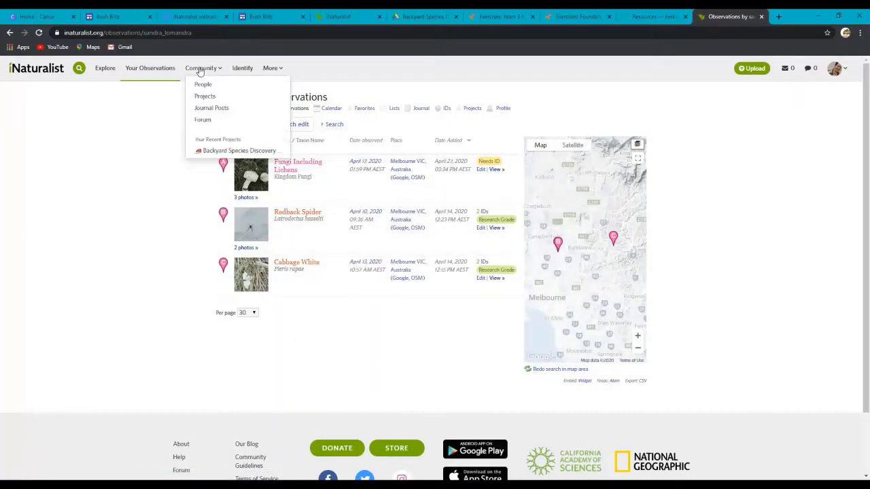
pyautogui.click(227, 154)
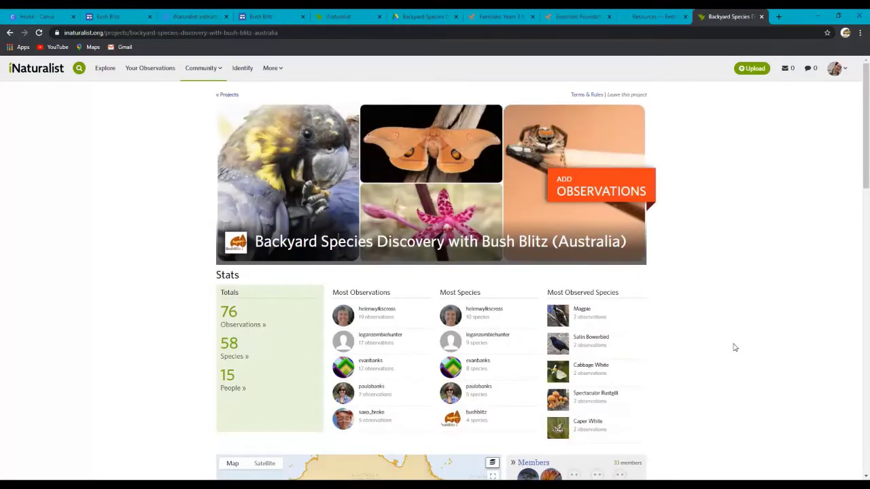
pyautogui.click(614, 199)
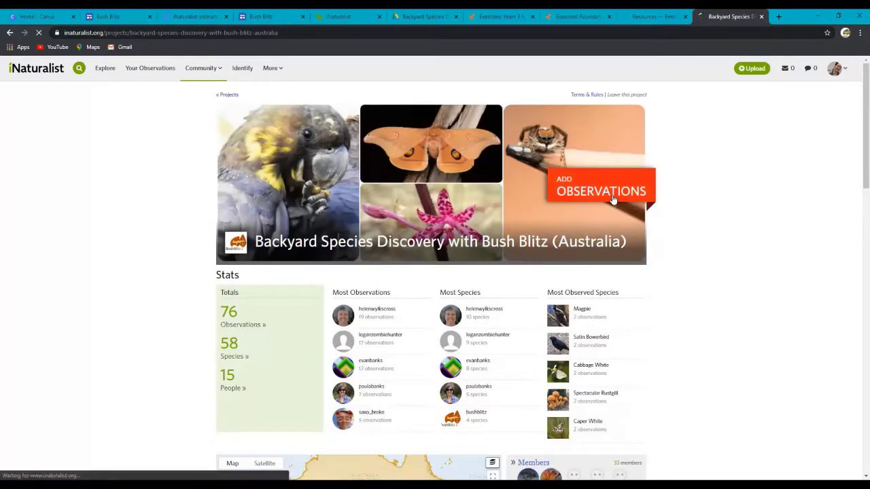